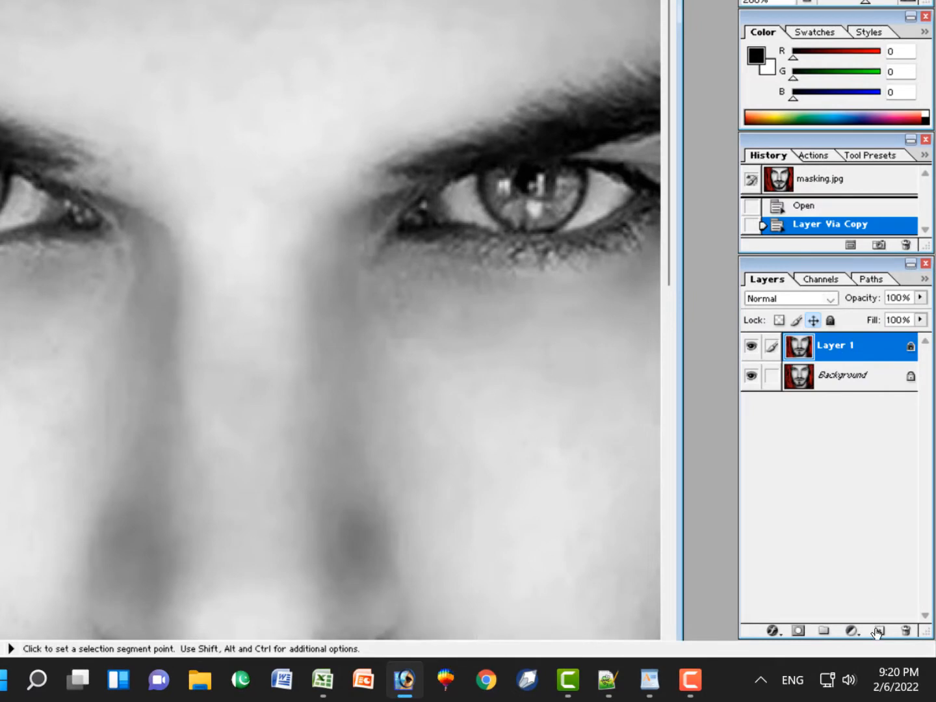
Add a new layer and select both irises with the Magnetic Lasso, adding the second outline to the first.
{"action": "left_click", "coordinate": [879, 632]}
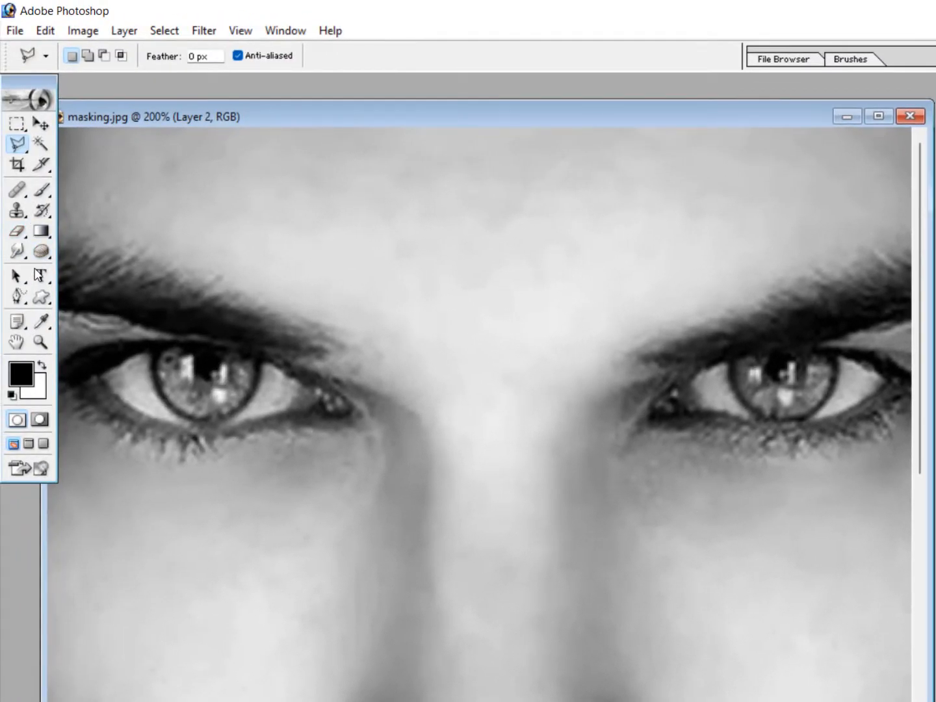
{"action": "left_click_drag", "start_coordinate": [21, 150], "coordinate": [63, 178]}
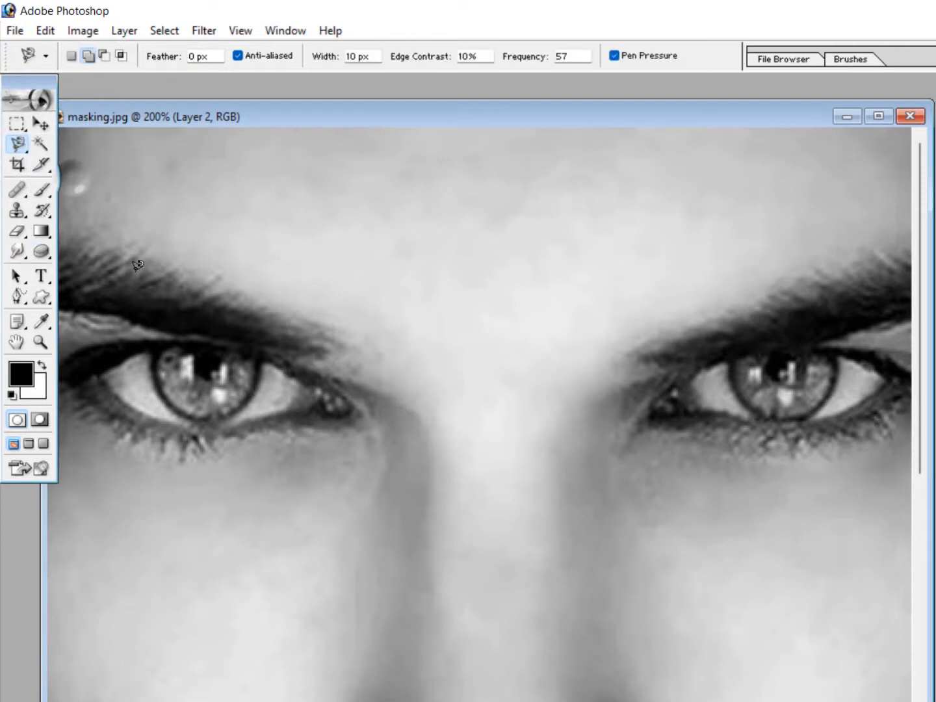
{"action": "left_click", "coordinate": [188, 413]}
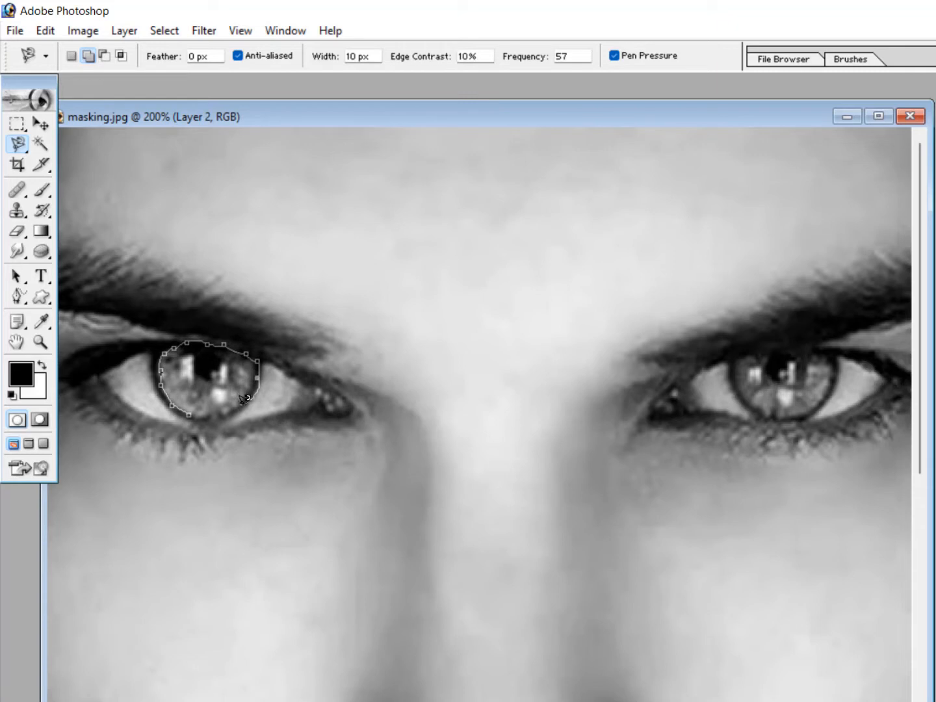
{"action": "left_click", "coordinate": [202, 415]}
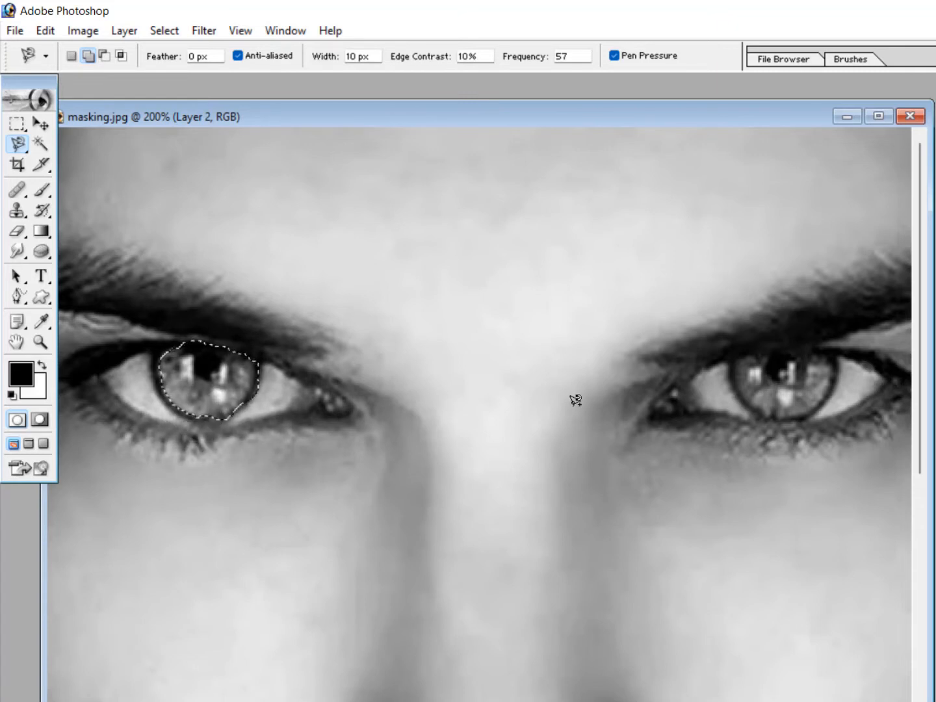
{"action": "left_click", "coordinate": [88, 56]}
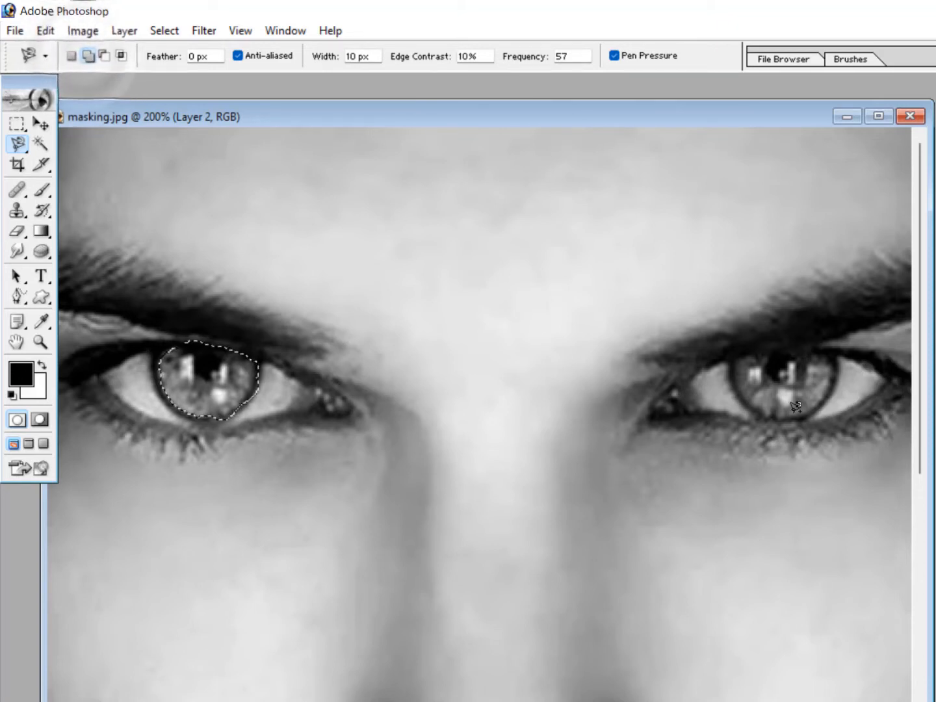
{"action": "left_click", "coordinate": [734, 365]}
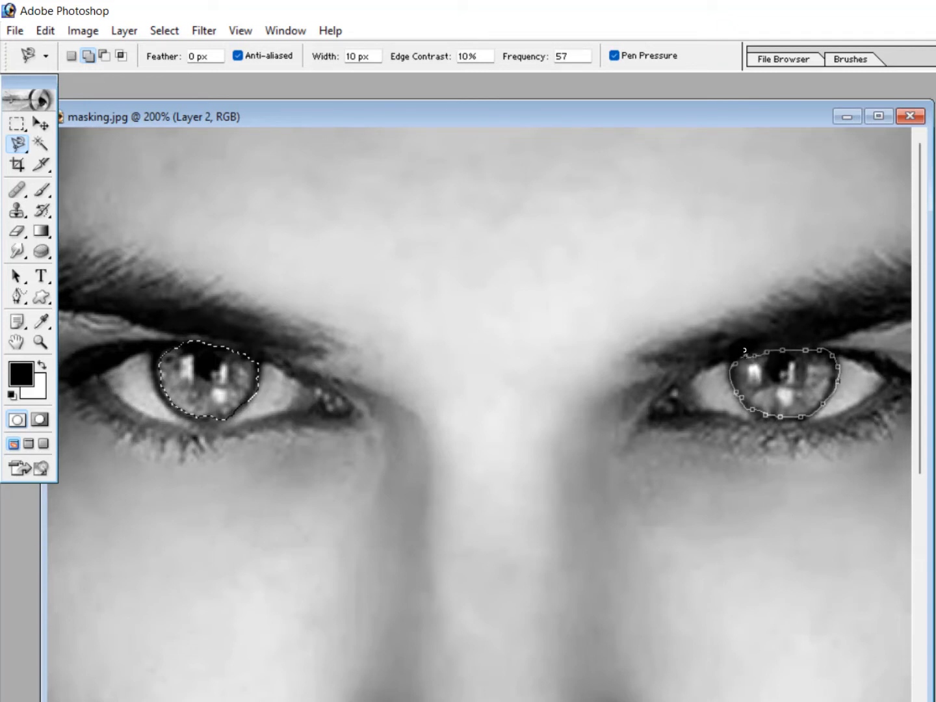
{"action": "left_click", "coordinate": [741, 353]}
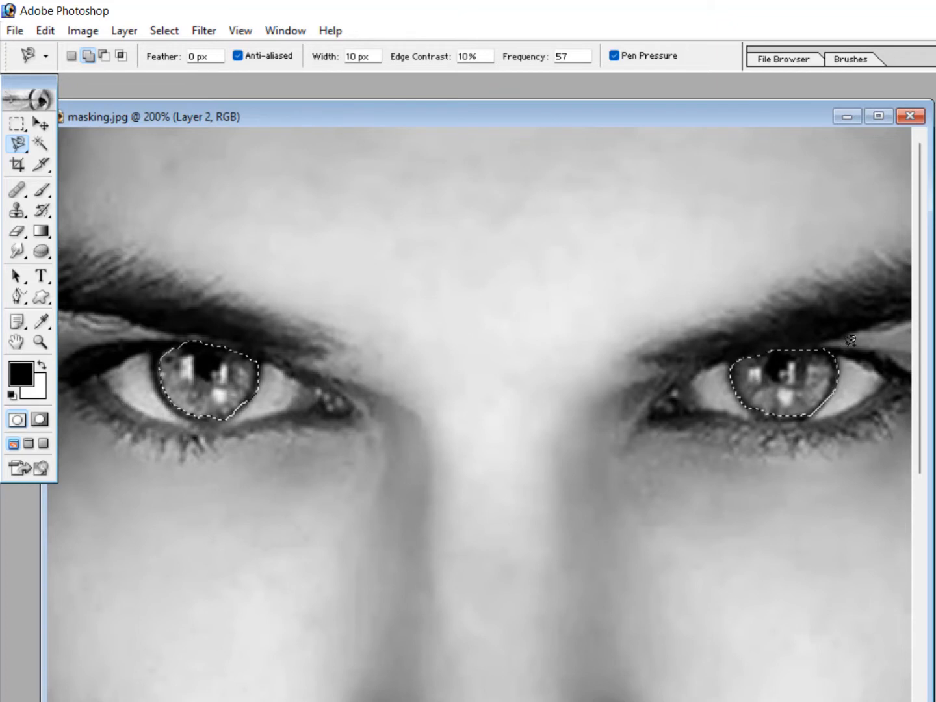
Sample a red from the hood fabric as the foreground color and fill the selected irises with it.
{"action": "key", "text": "ctrl+minus"}
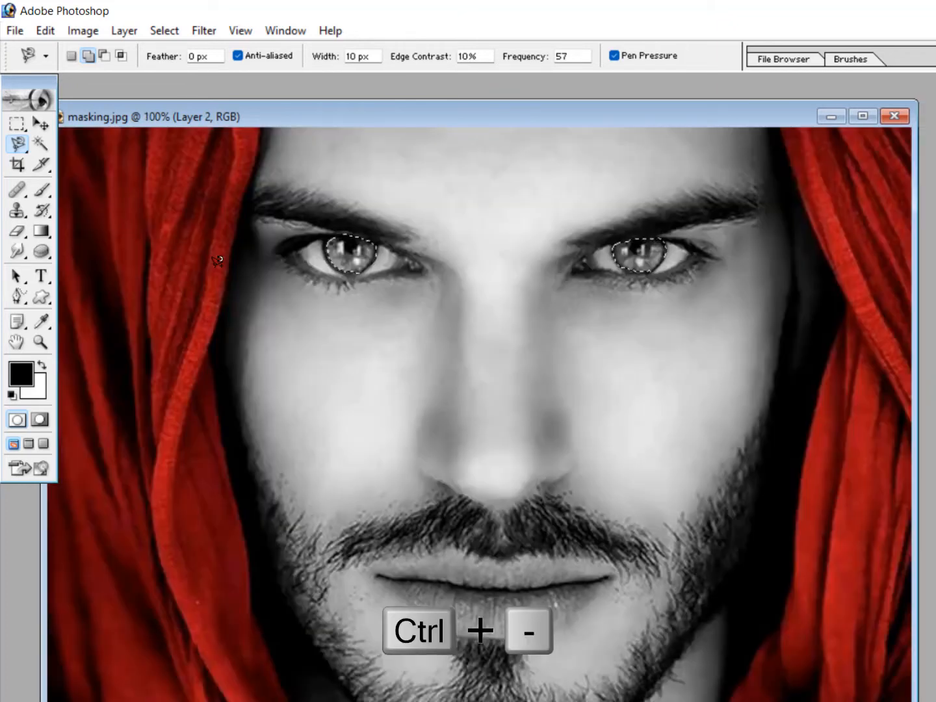
{"action": "left_click", "coordinate": [41, 322]}
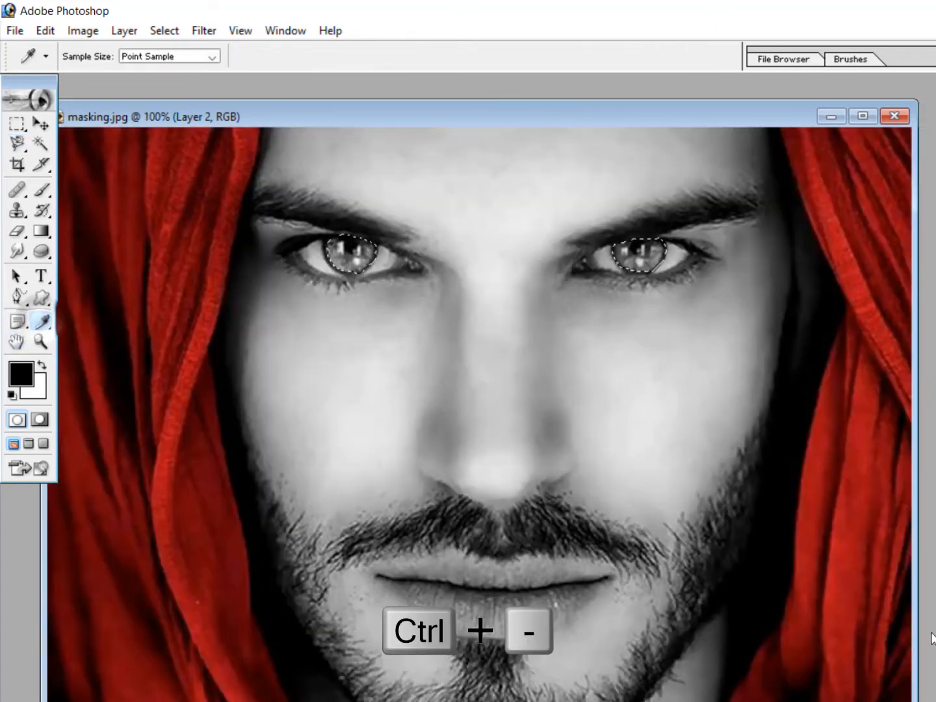
{"action": "left_click", "coordinate": [857, 503]}
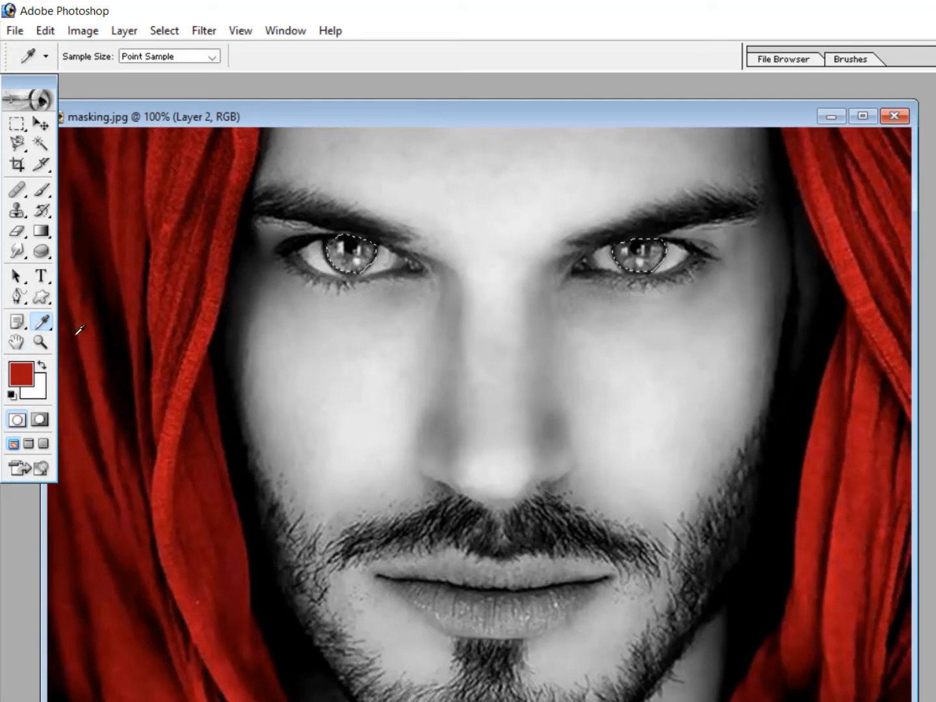
{"action": "key", "text": "alt+BackSpace"}
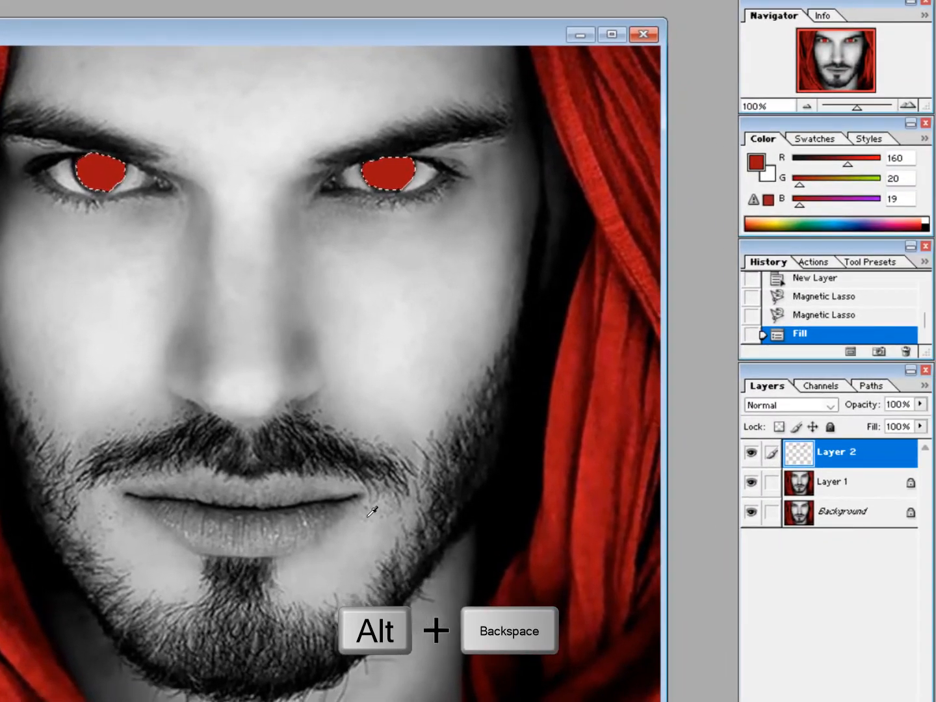
Set the red iris layer to Overlay blending at 95% opacity and clear the selection.
{"action": "left_click", "coordinate": [823, 405]}
{"action": "left_click", "coordinate": [798, 563]}
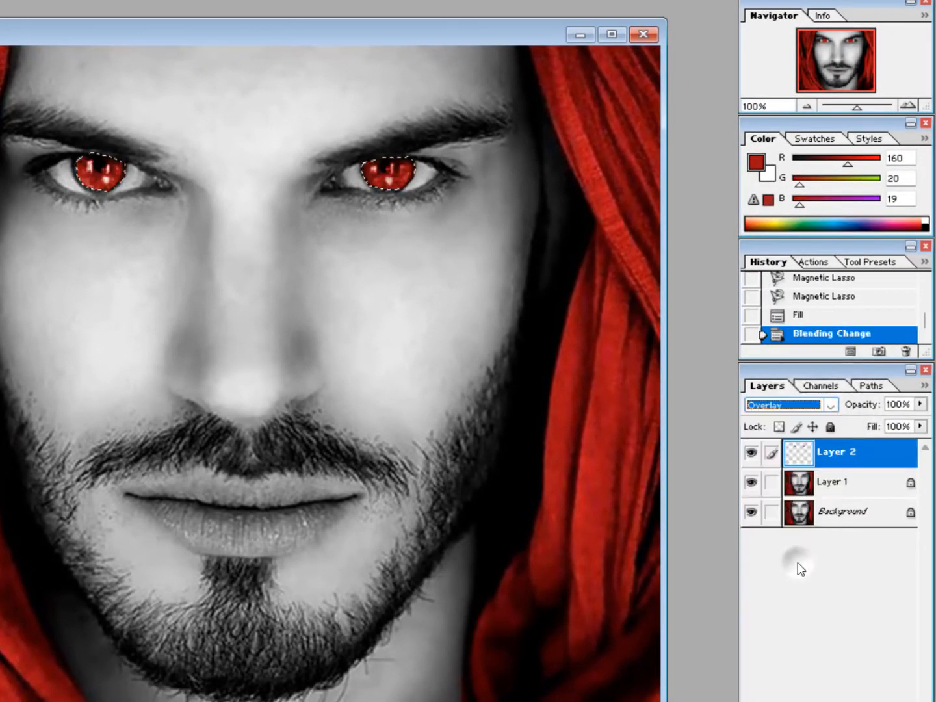
{"action": "key", "text": "ctrl+plus"}
{"action": "key", "text": "ctrl+plus"}
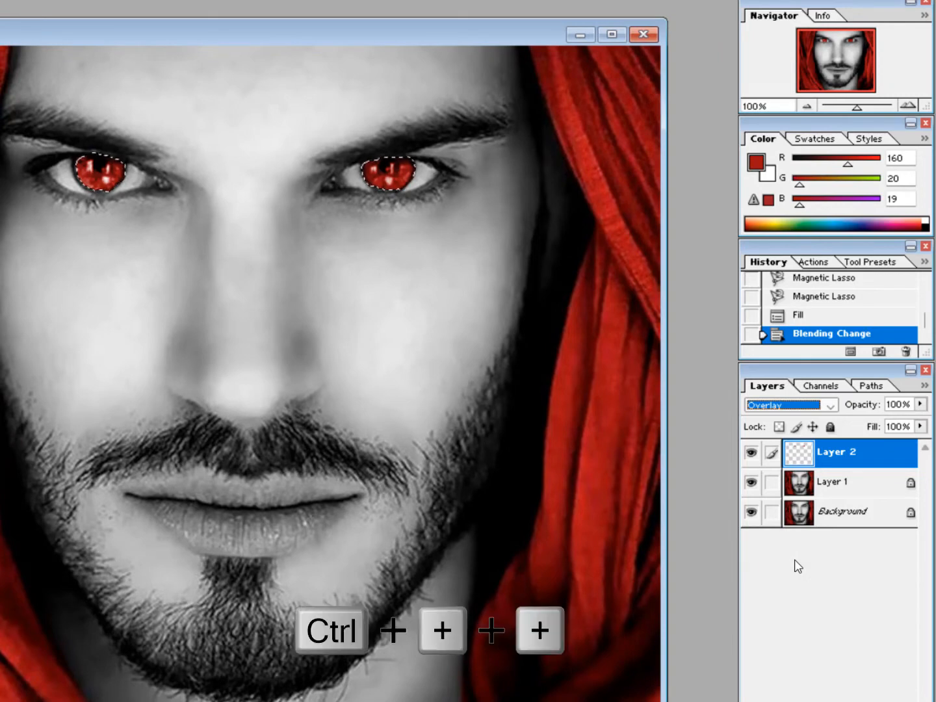
{"action": "left_click_drag", "start_coordinate": [303, 167], "coordinate": [291, 535]}
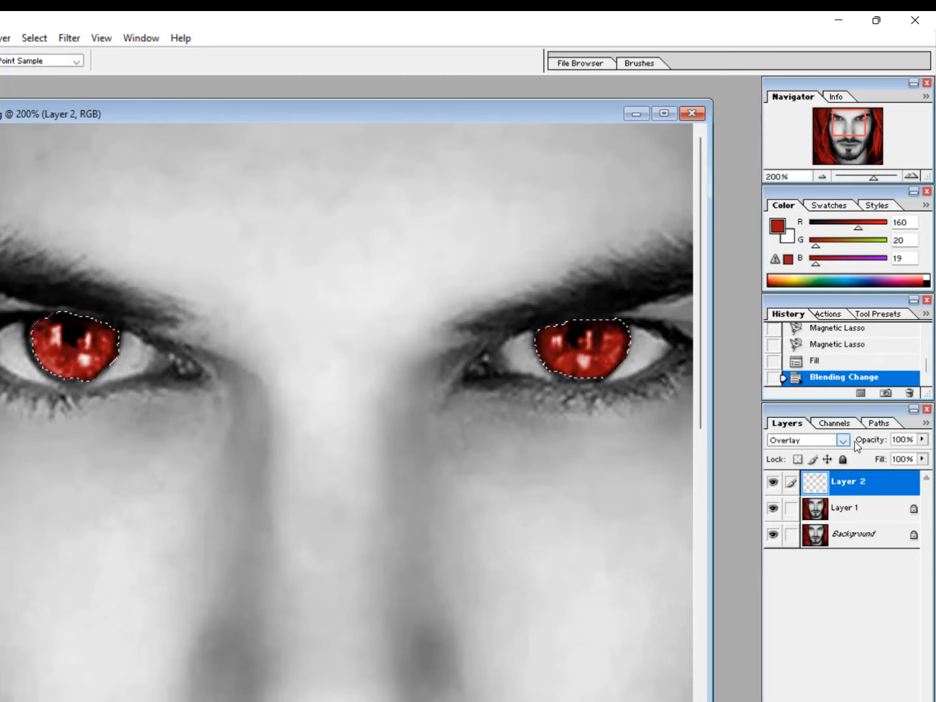
{"action": "left_click", "coordinate": [922, 440]}
{"action": "mouse_move", "coordinate": [921, 455]}
{"action": "left_mouse_down"}
{"action": "mouse_move", "coordinate": [904, 458]}
{"action": "mouse_move", "coordinate": [918, 458]}
{"action": "left_mouse_up"}
{"action": "key", "text": "ctrl+d"}
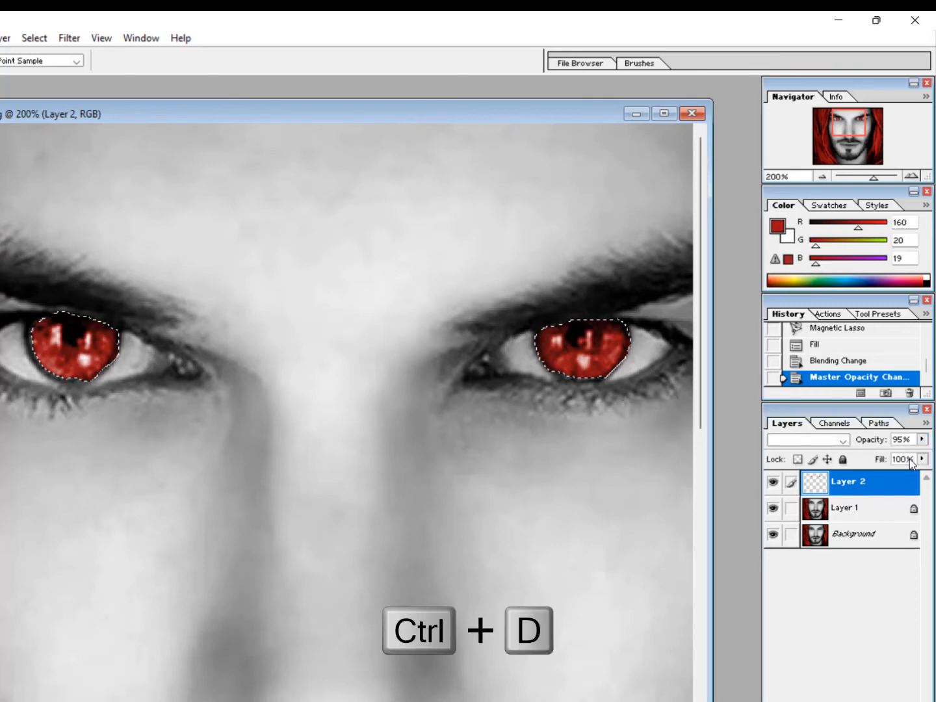
Prepare the Brush tool at size 5 with a bright yellow foreground color (RGB 238, 253, 2).
{"action": "key", "text": "ctrl+minus"}
{"action": "key", "text": "ctrl+minus"}
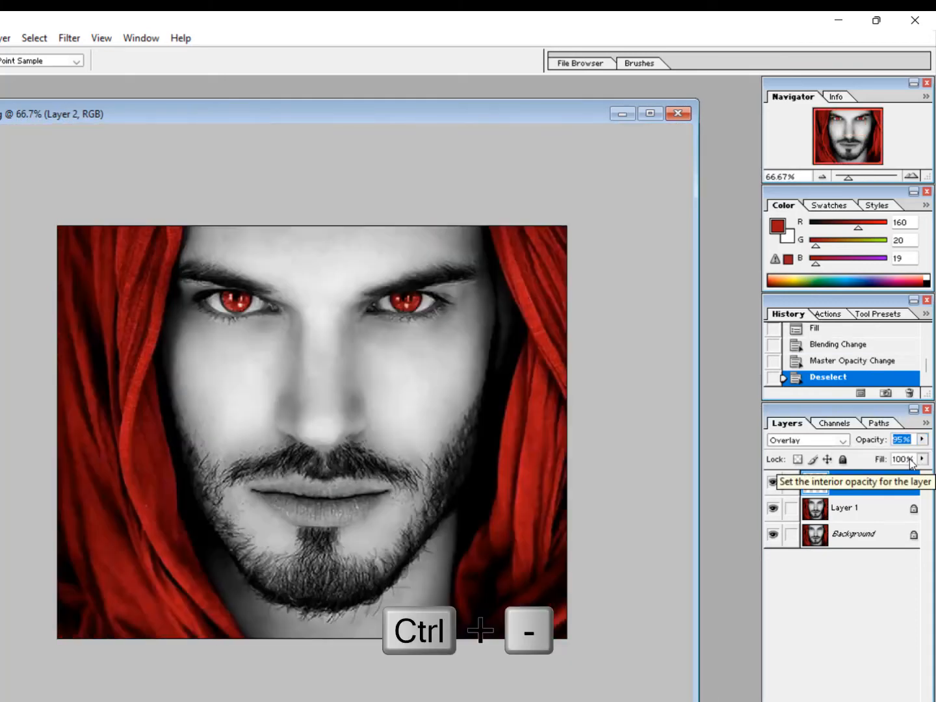
{"action": "key", "text": "ctrl+plus"}
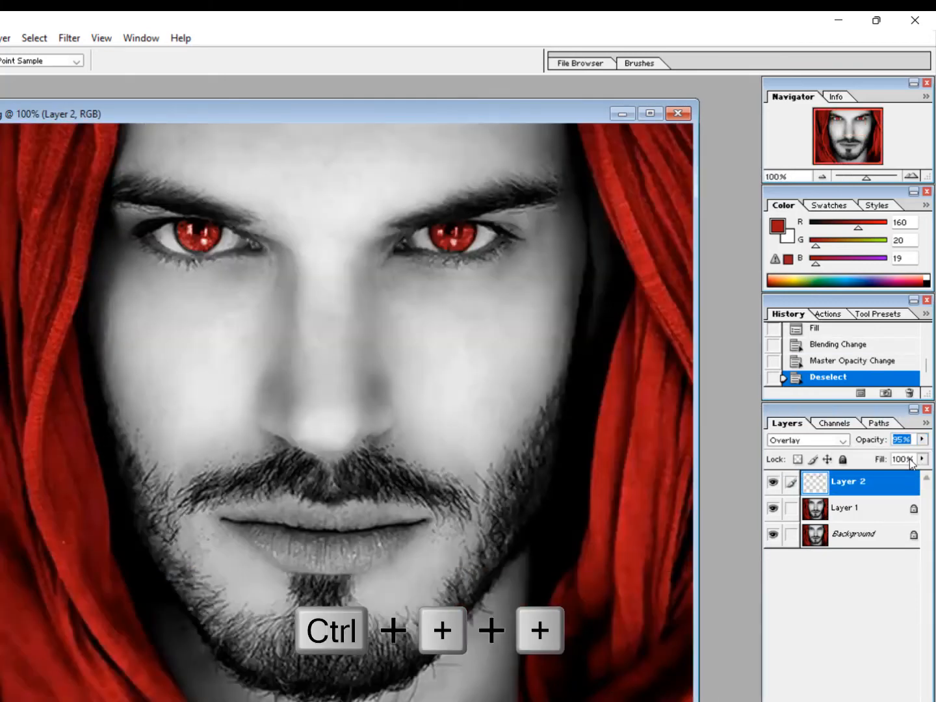
{"action": "key", "text": "ctrl+plus"}
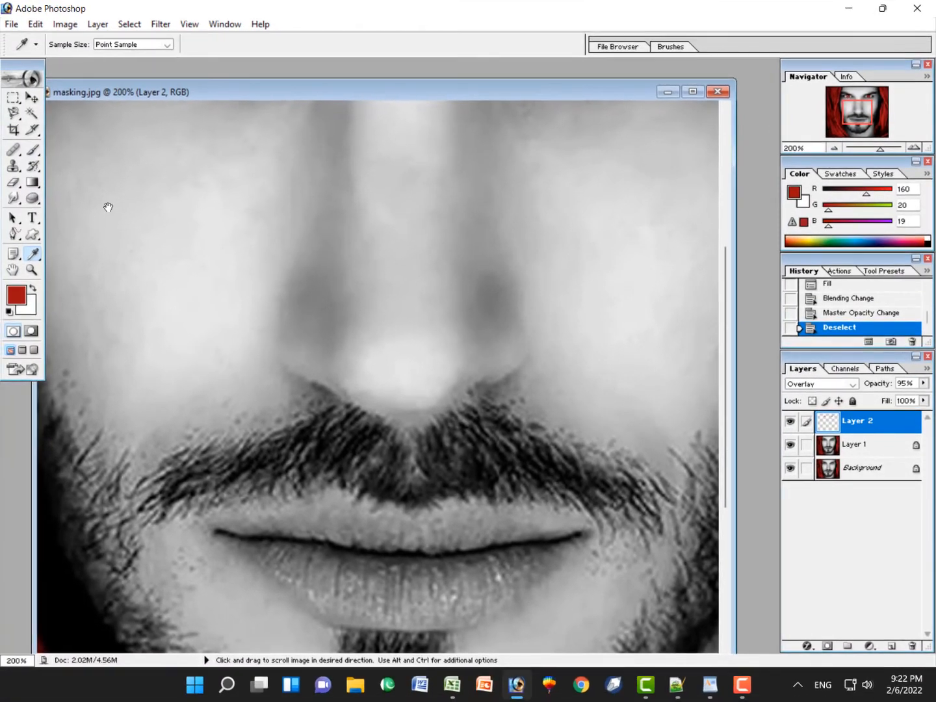
{"action": "key", "text": "space"}
{"action": "left_click_drag", "start_coordinate": [81, 169], "coordinate": [158, 306]}
{"action": "left_click_drag", "start_coordinate": [208, 281], "coordinate": [205, 459]}
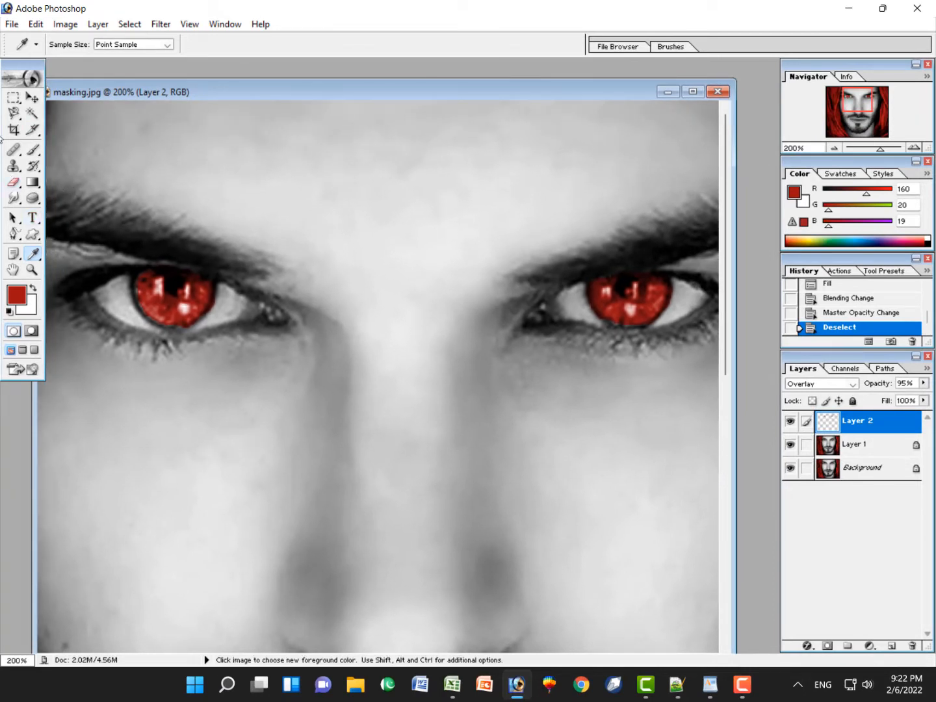
{"action": "left_click", "coordinate": [33, 152]}
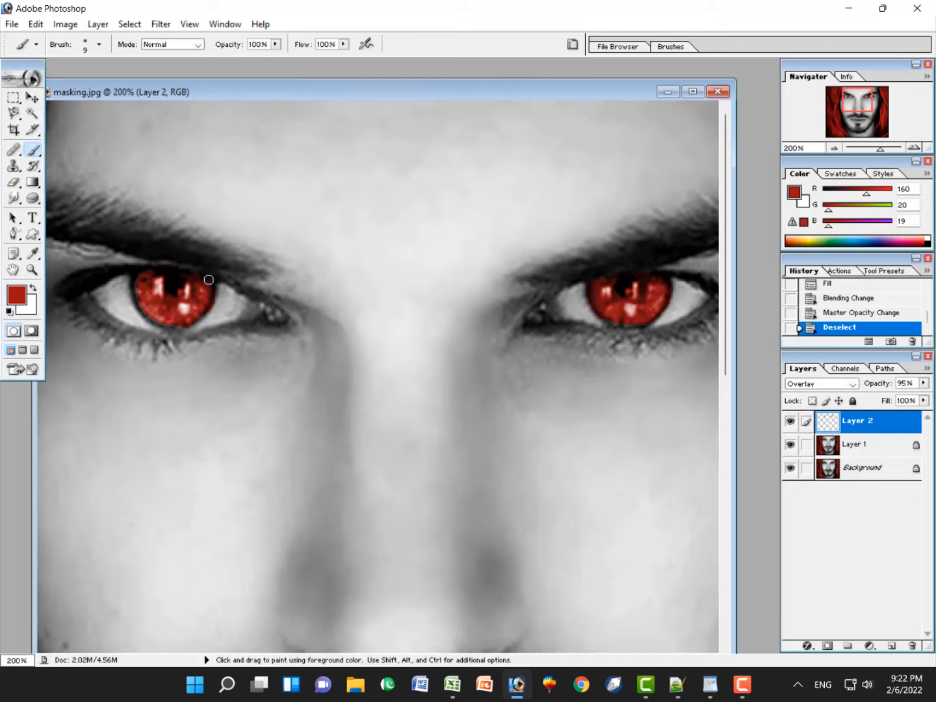
{"action": "left_click", "coordinate": [13, 300]}
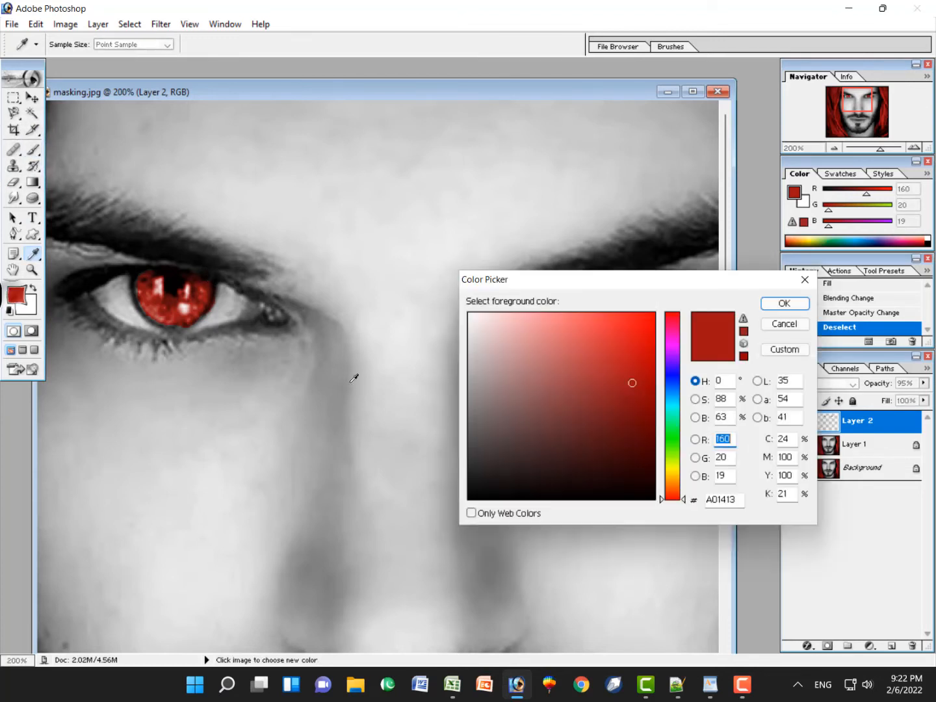
{"action": "left_click", "coordinate": [672, 466]}
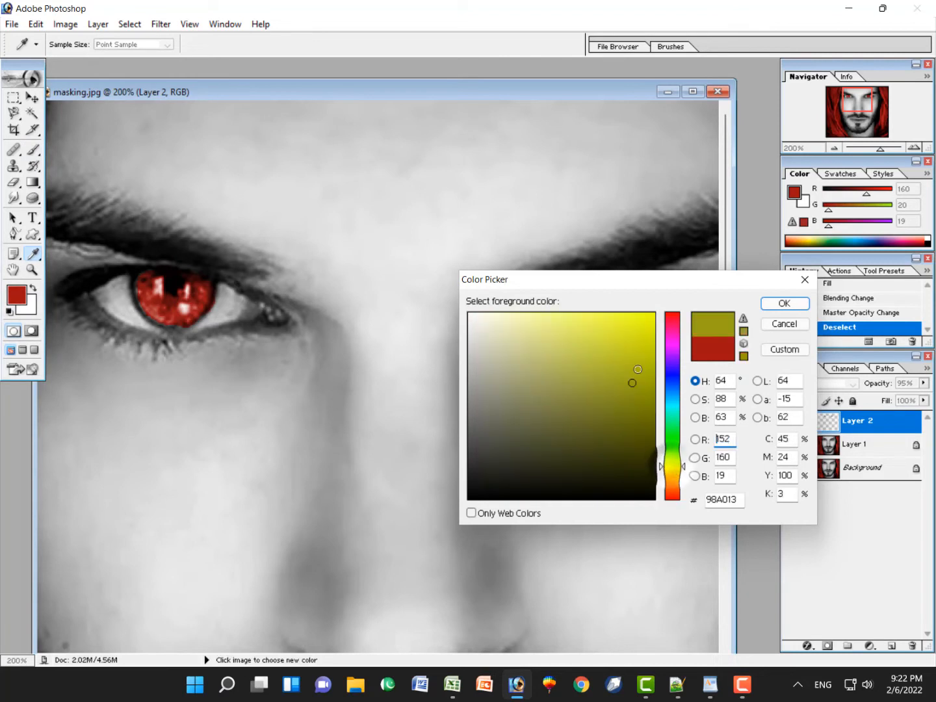
{"action": "left_click_drag", "start_coordinate": [639, 360], "coordinate": [654, 314]}
{"action": "left_click", "coordinate": [789, 306]}
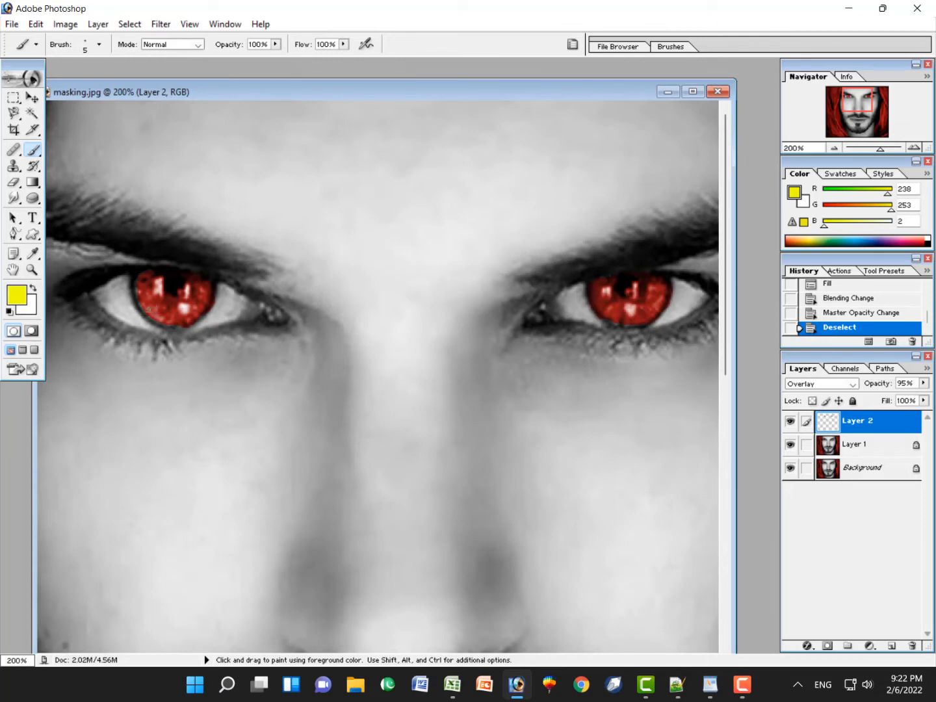
Add a new layer above the red iris layer and paint a curved yellow highlight across the lower part of the image's left iris.
{"action": "key", "text": "ctrl+plus"}
{"action": "key", "text": "ctrl+plus"}
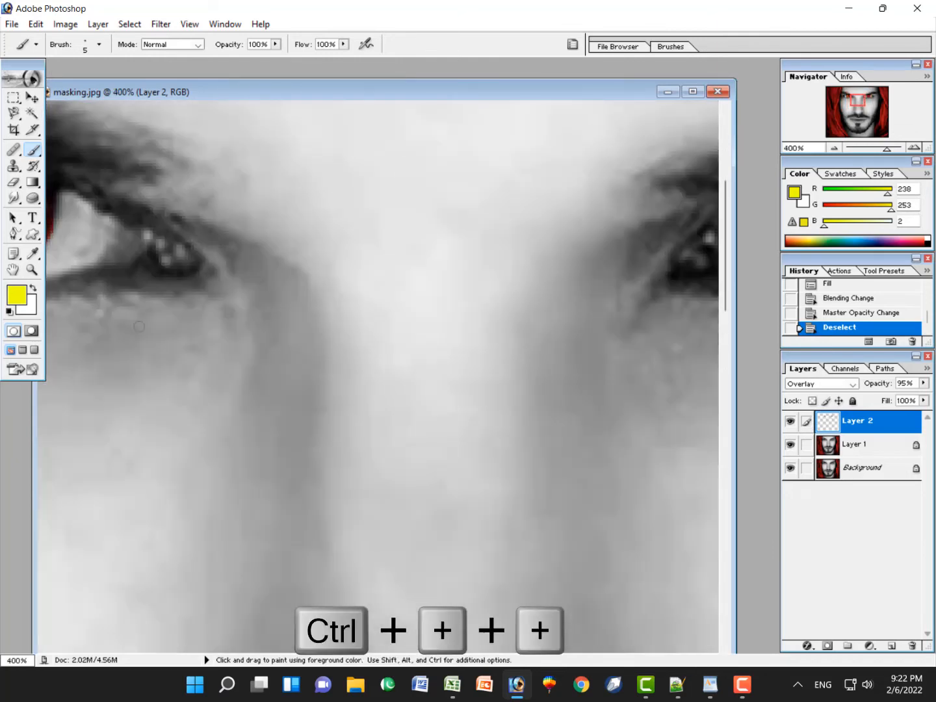
{"action": "left_click_drag", "start_coordinate": [99, 334], "coordinate": [308, 486]}
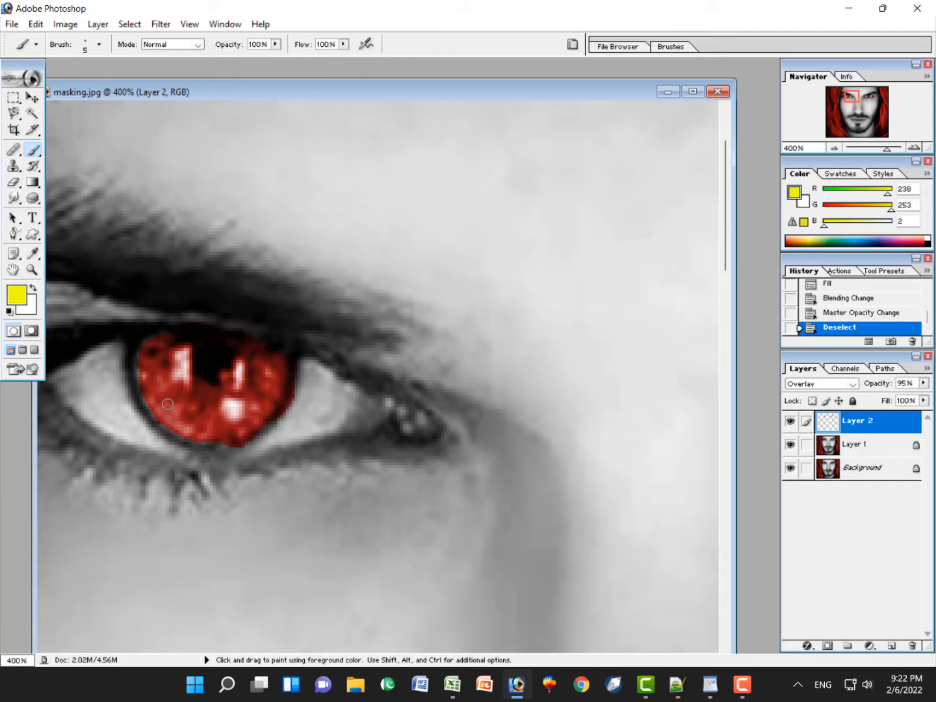
{"action": "left_click_drag", "start_coordinate": [170, 405], "coordinate": [191, 419]}
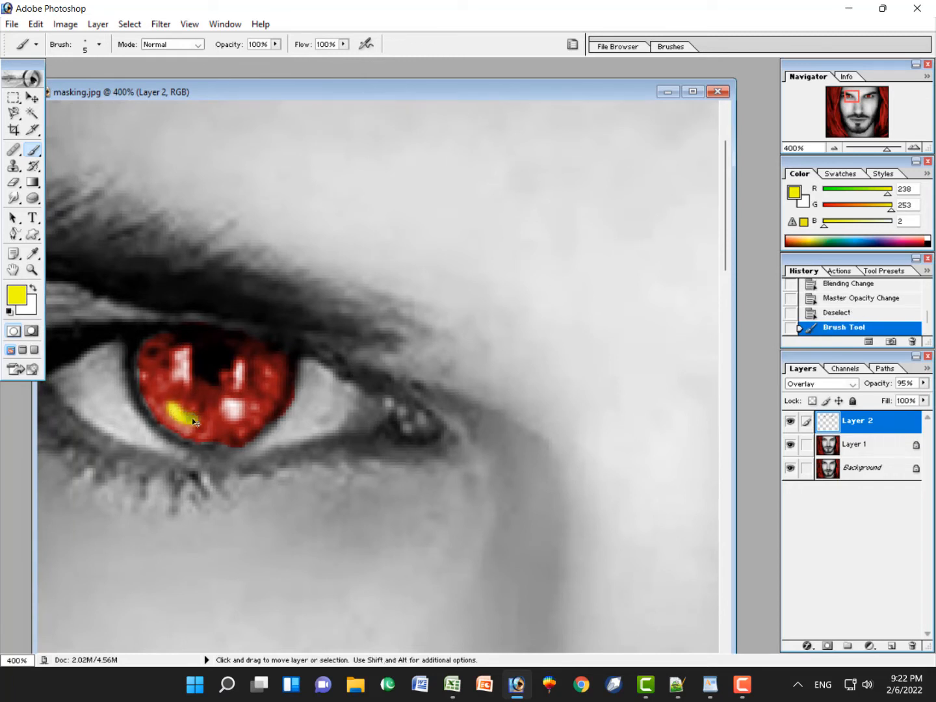
{"action": "key", "text": "ctrl+z"}
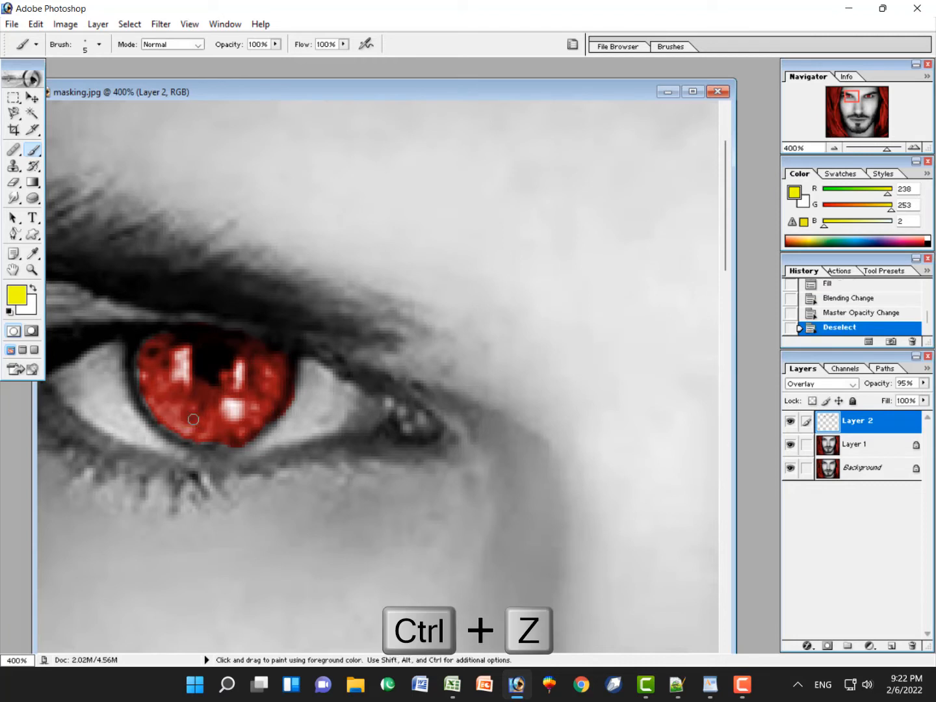
{"action": "left_click", "coordinate": [889, 647]}
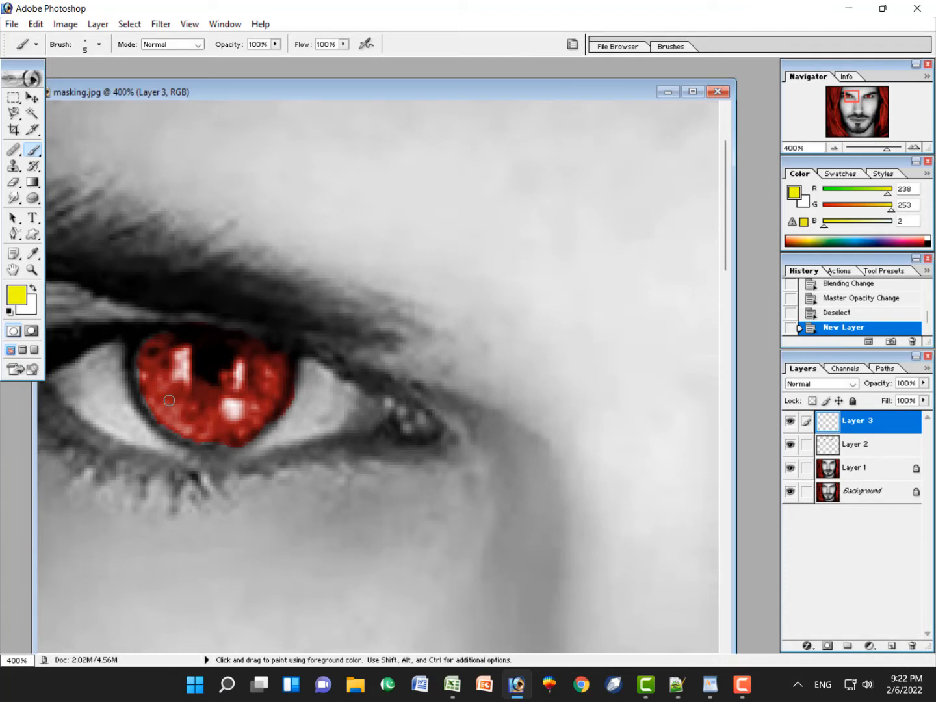
{"action": "left_click_drag", "start_coordinate": [174, 409], "coordinate": [199, 419]}
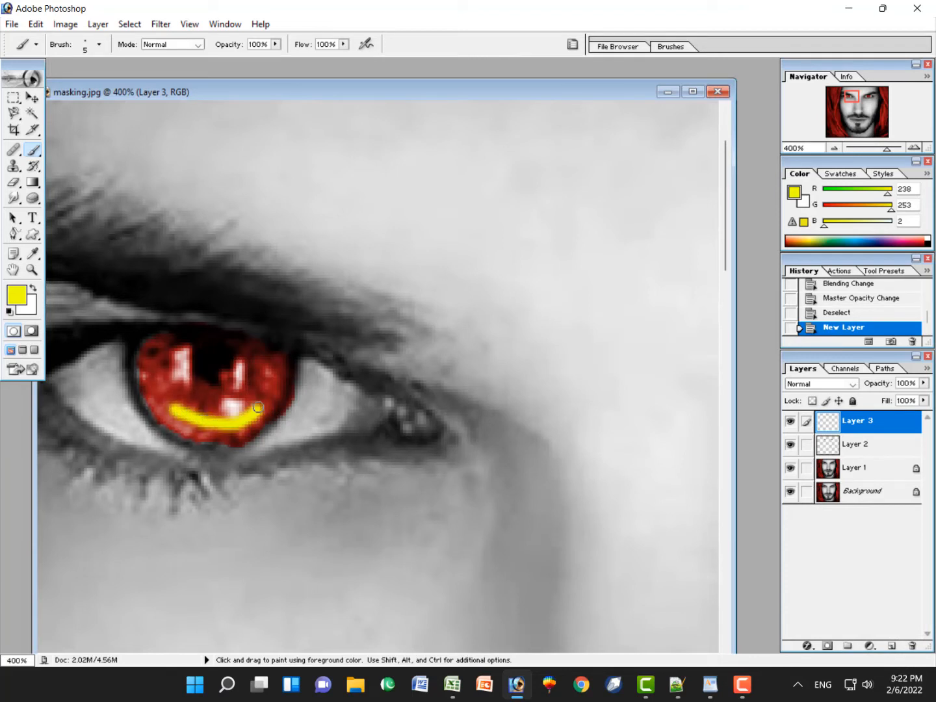
{"action": "left_click_drag", "start_coordinate": [257, 407], "coordinate": [257, 409]}
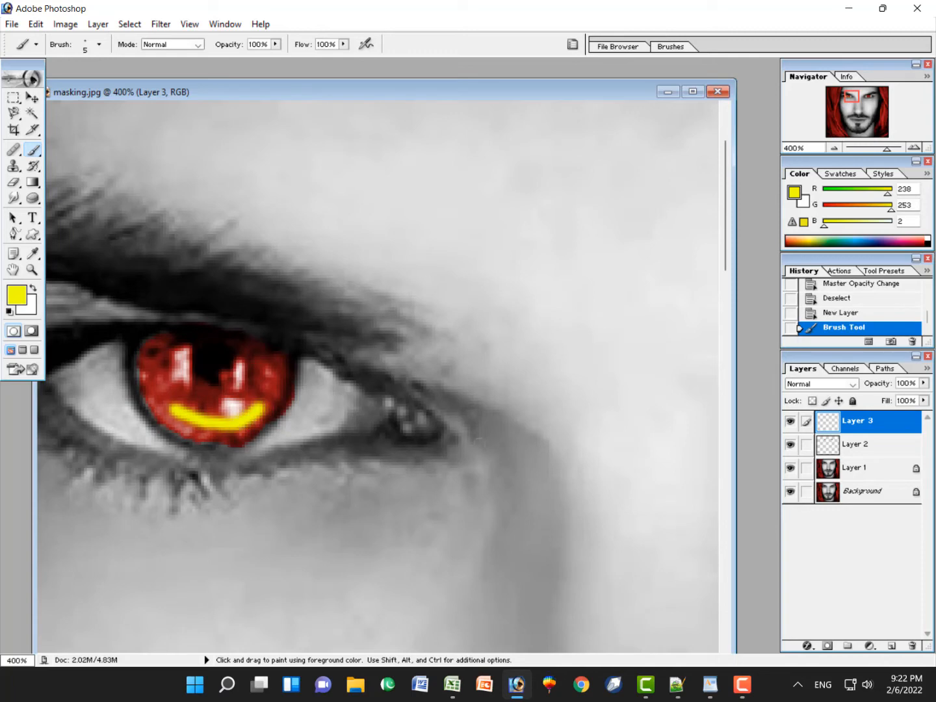
Paint a matching curved yellow highlight across the lower part of the image's right iris.
{"action": "key", "text": "space"}
{"action": "left_click_drag", "start_coordinate": [510, 434], "coordinate": [13, 377]}
{"action": "key", "text": "space"}
{"action": "left_click_drag", "start_coordinate": [566, 464], "coordinate": [448, 489]}
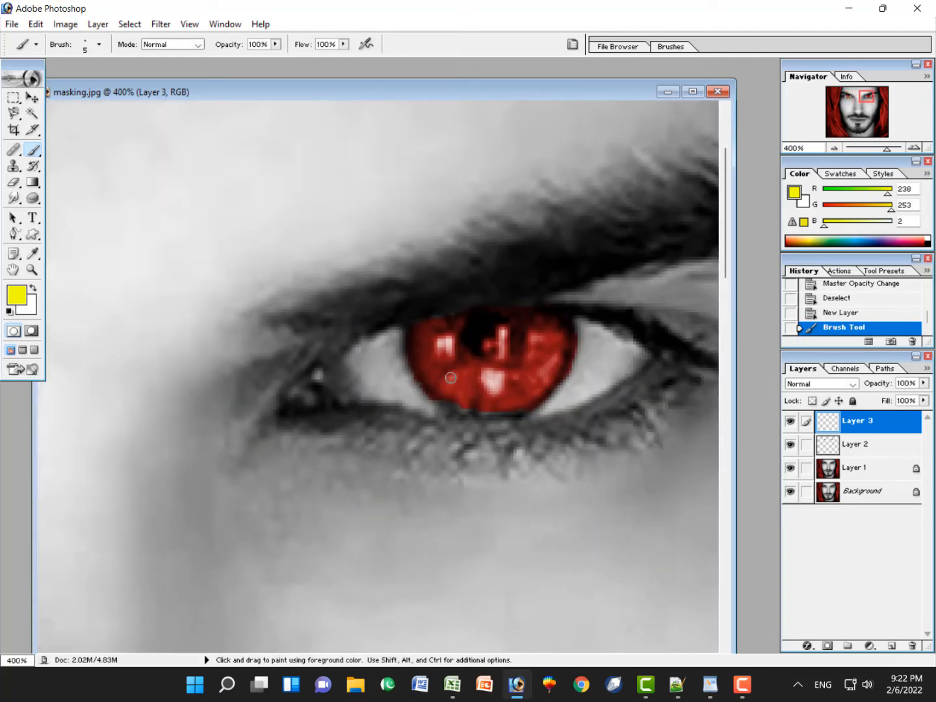
{"action": "mouse_move", "coordinate": [450, 378]}
{"action": "left_mouse_down"}
{"action": "mouse_move", "coordinate": [475, 397]}
{"action": "mouse_move", "coordinate": [505, 396]}
{"action": "mouse_move", "coordinate": [535, 373]}
{"action": "left_mouse_up"}
Reduce the yellow highlight layer's opacity to 38%.
{"action": "key", "text": "ctrl+minus"}
{"action": "key", "text": "ctrl+minus"}
{"action": "key", "text": "ctrl+minus"}
{"action": "key", "text": "ctrl+minus"}
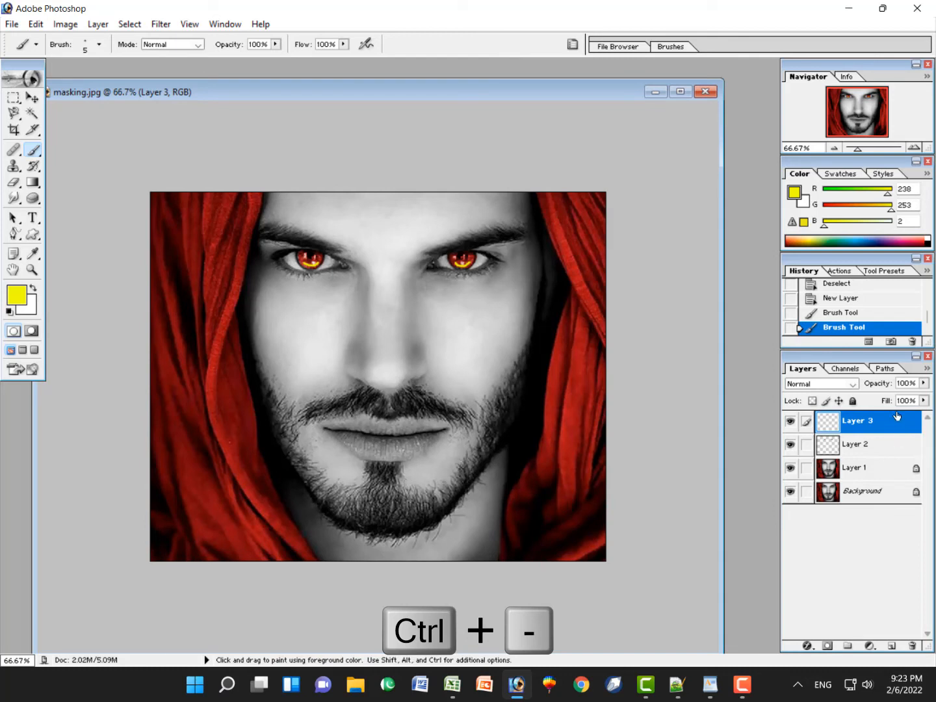
{"action": "left_click", "coordinate": [926, 383]}
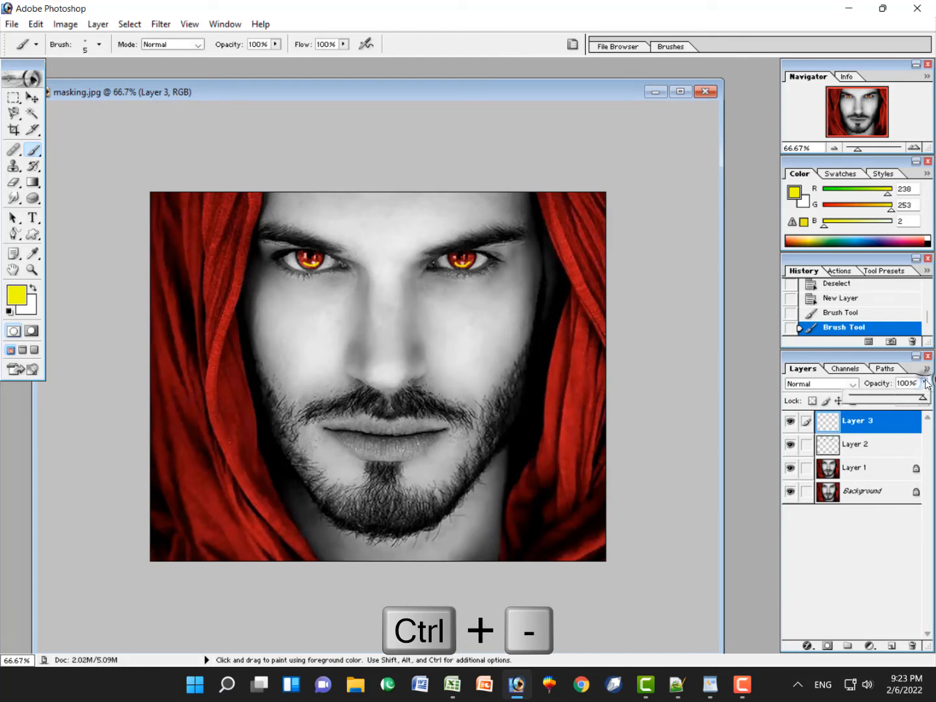
{"action": "left_click_drag", "start_coordinate": [923, 398], "coordinate": [880, 402]}
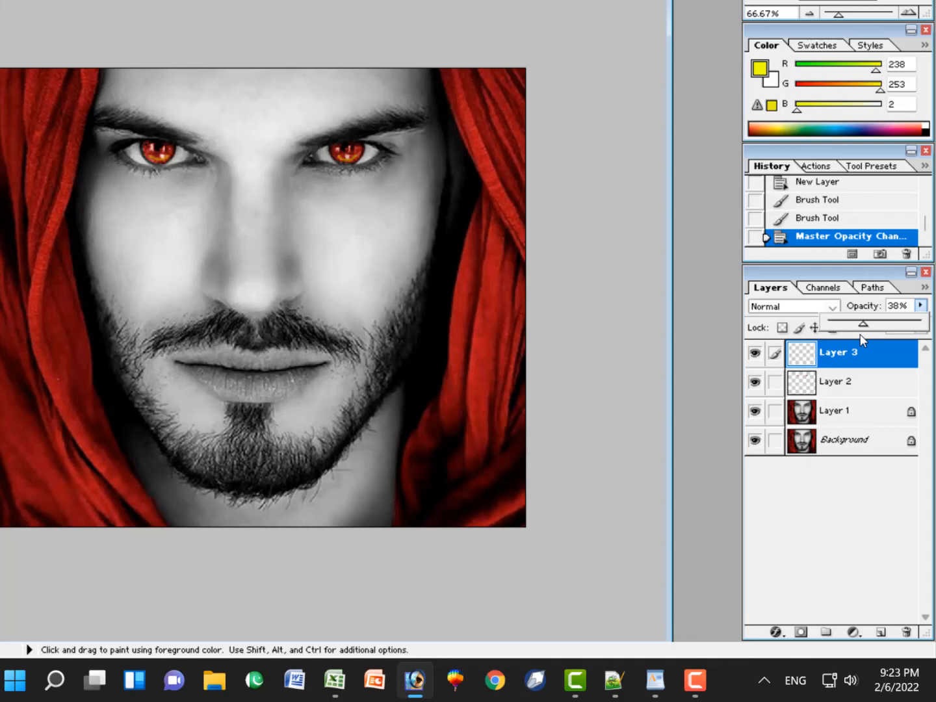
{"action": "key", "text": "ctrl+minus"}
{"action": "key", "text": "ctrl+plus"}
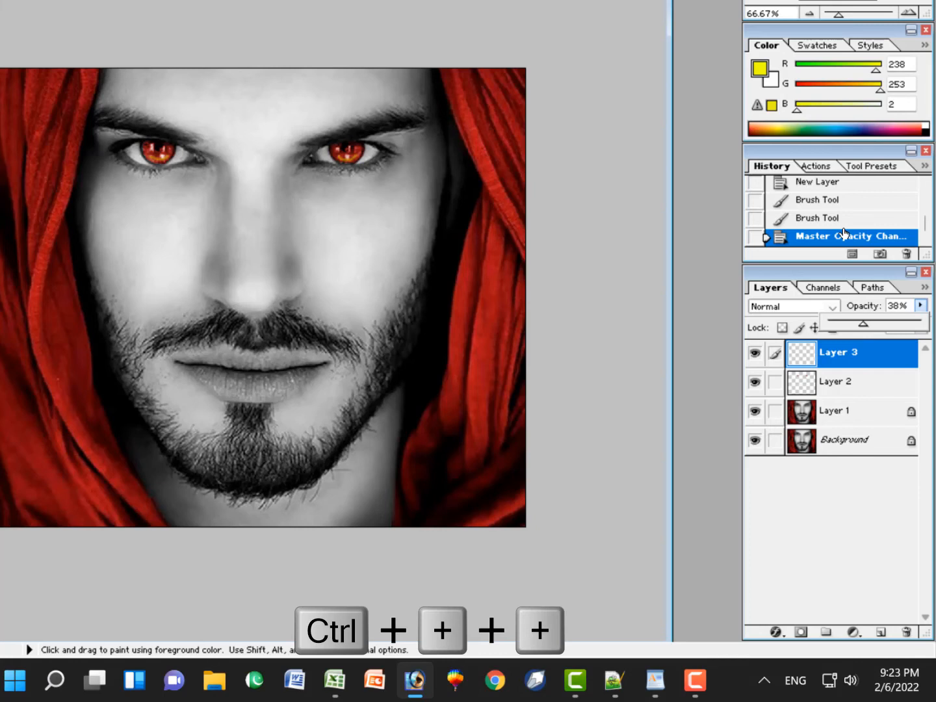
Add a Levels adjustment layer above Layer 1 with midtone input 0.82, white input 225 and a slightly raised black input.
{"action": "left_click", "coordinate": [835, 416]}
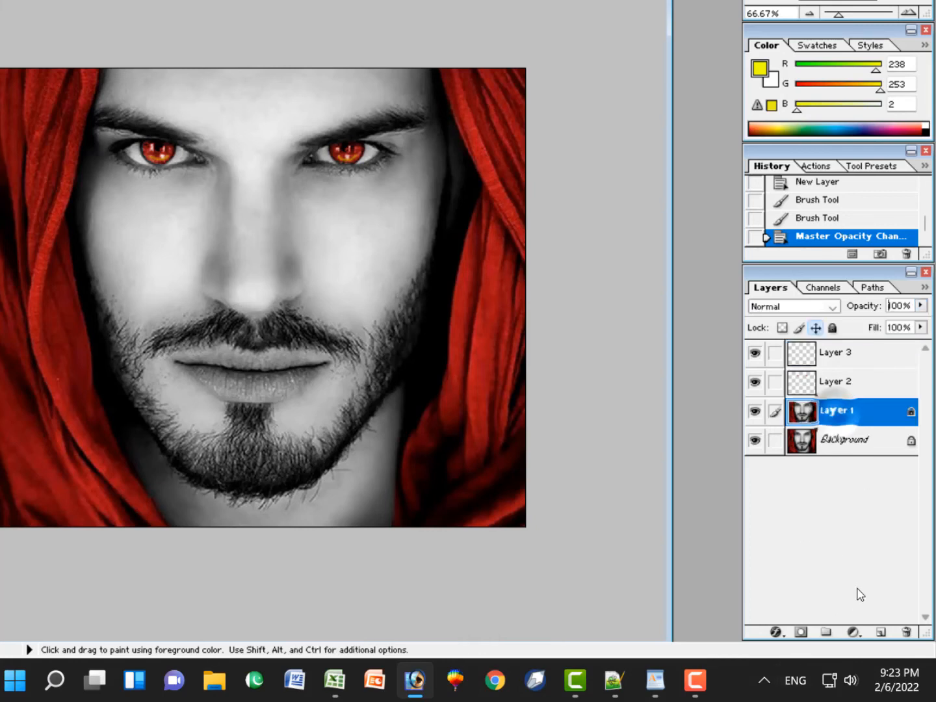
{"action": "left_click", "coordinate": [854, 632]}
{"action": "left_click", "coordinate": [831, 399]}
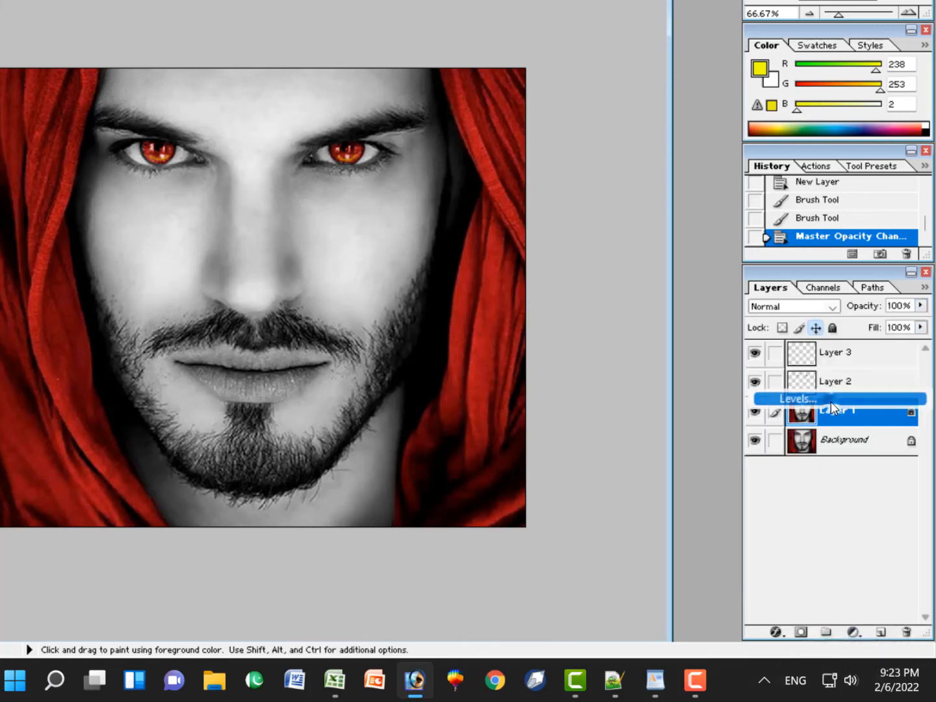
{"action": "left_click_drag", "start_coordinate": [639, 231], "coordinate": [612, 229]}
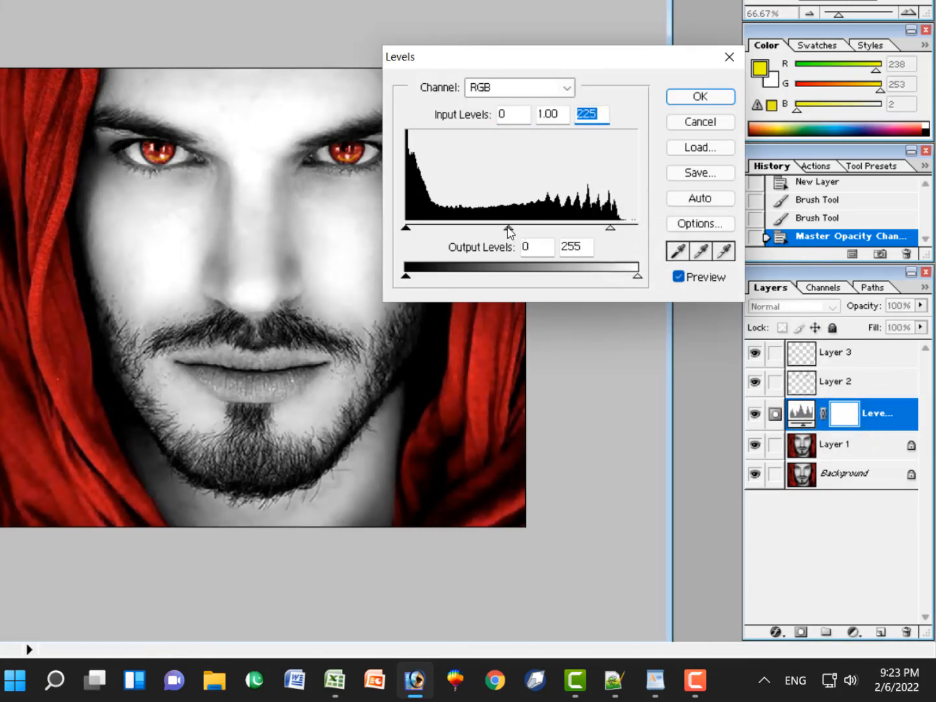
{"action": "left_click_drag", "start_coordinate": [509, 231], "coordinate": [521, 231]}
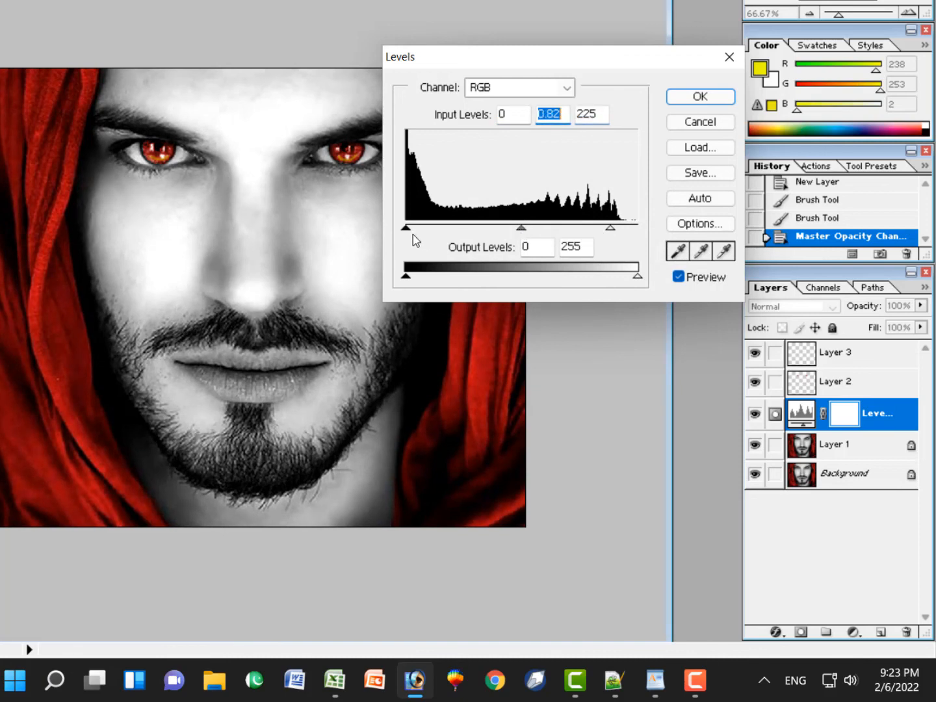
{"action": "left_click_drag", "start_coordinate": [409, 232], "coordinate": [410, 231]}
{"action": "left_click", "coordinate": [716, 96]}
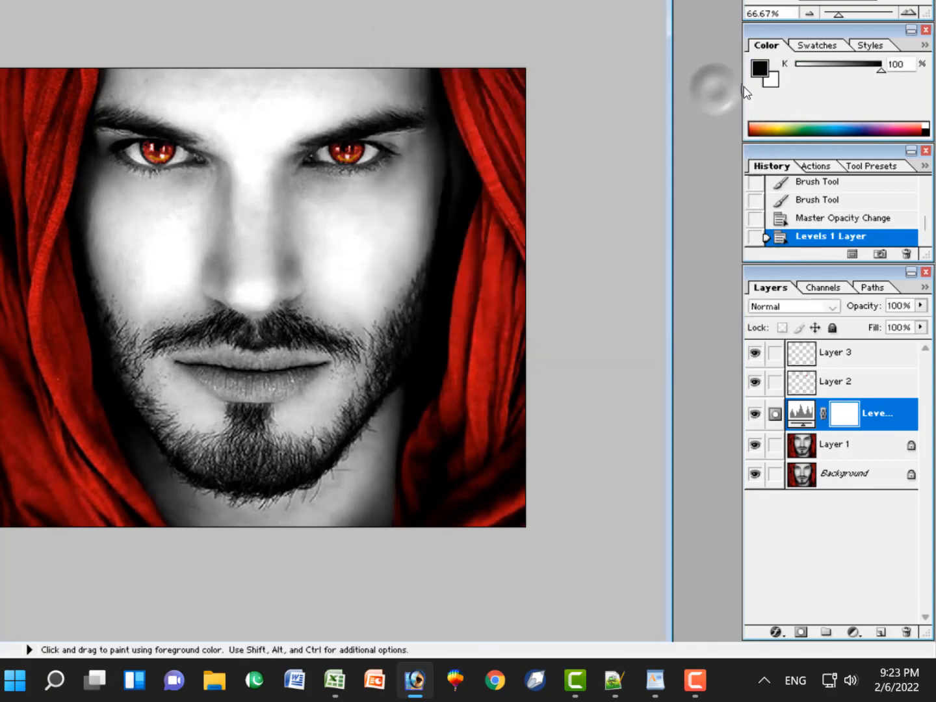